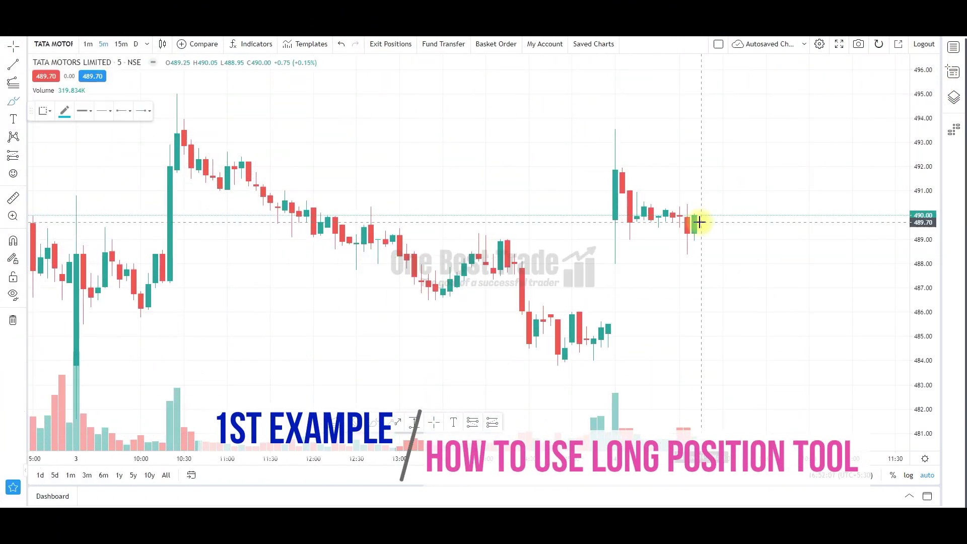
Sketch the expected dip-and-rebound path and draw short lines near 486 and 484
{"action": "mouse_move", "coordinate": [695, 232]}
{"action": "left_mouse_down"}
{"action": "mouse_move", "coordinate": [717, 337]}
{"action": "mouse_move", "coordinate": [743, 302]}
{"action": "mouse_move", "coordinate": [761, 209]}
{"action": "mouse_move", "coordinate": [753, 218]}
{"action": "mouse_move", "coordinate": [778, 220]}
{"action": "left_mouse_up"}
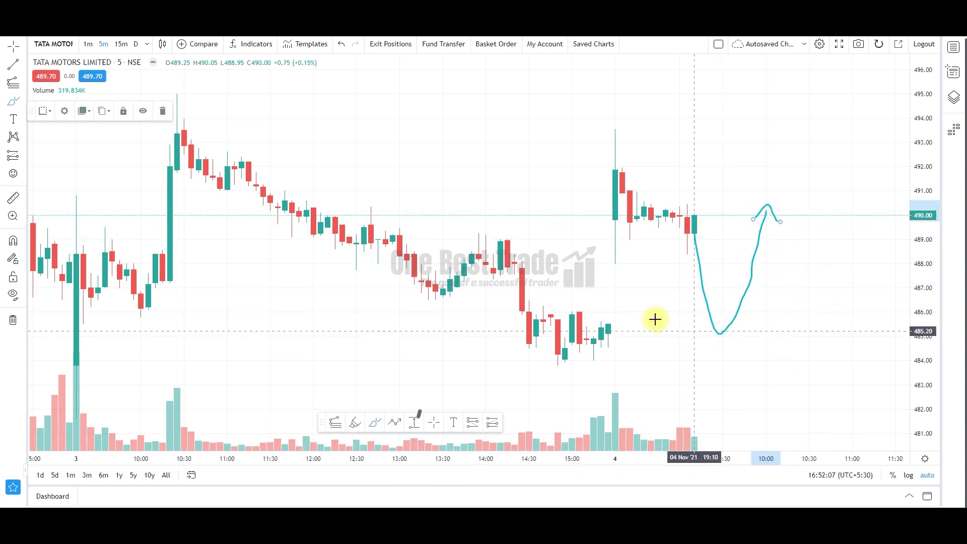
{"action": "left_click_drag", "start_coordinate": [609, 325], "coordinate": [673, 317]}
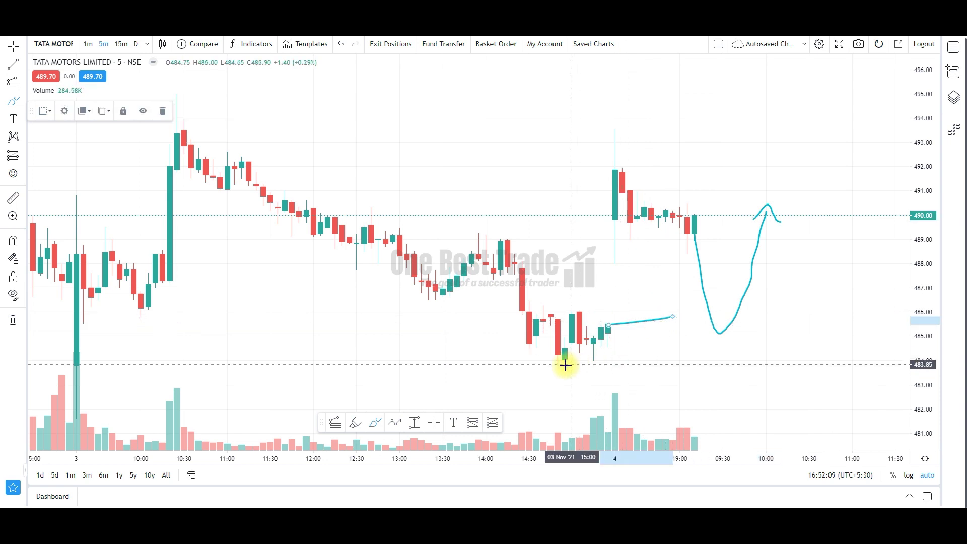
{"action": "left_click_drag", "start_coordinate": [560, 368], "coordinate": [649, 364]}
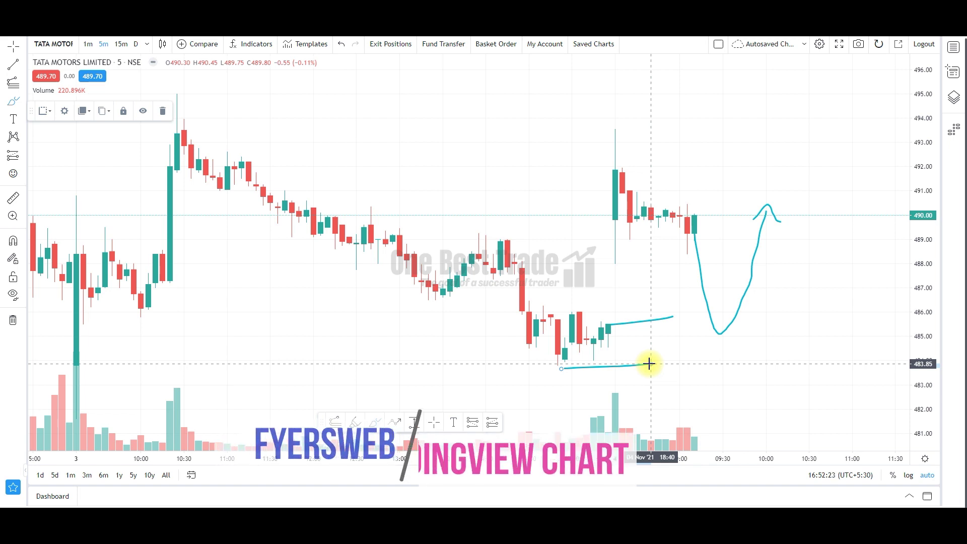
{"action": "left_click", "coordinate": [649, 363]}
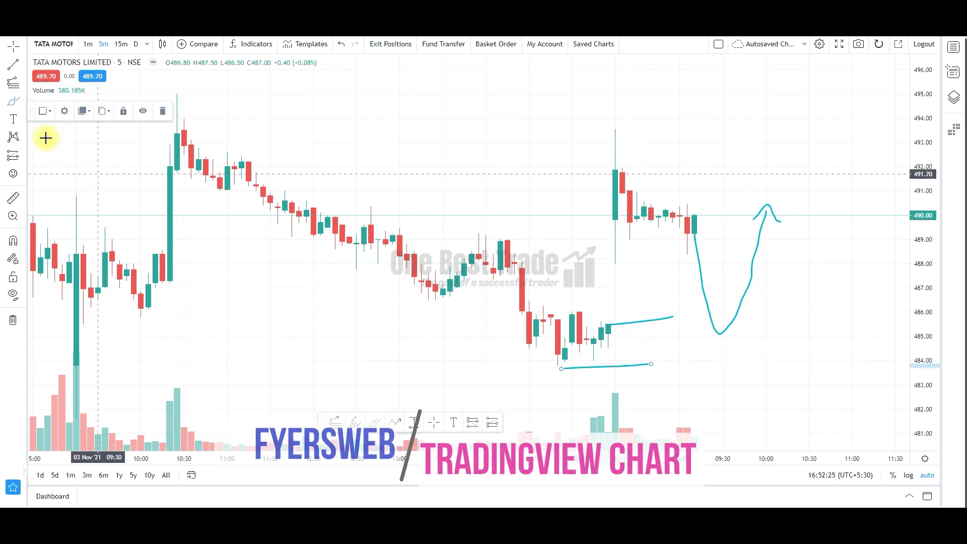
{"action": "left_click", "coordinate": [25, 156]}
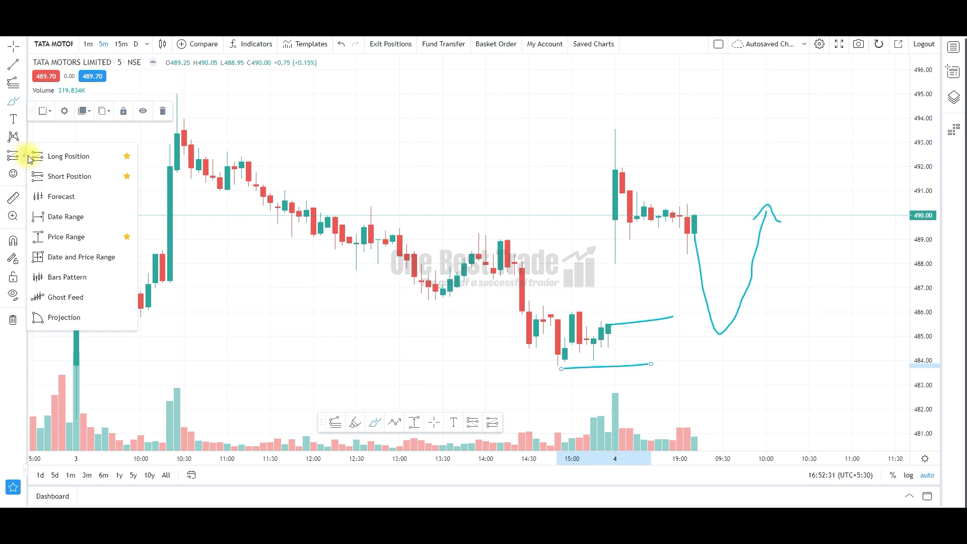
Place a long position at the latest candle, with stop near 483.55 and target 489.70
{"action": "left_click", "coordinate": [62, 159]}
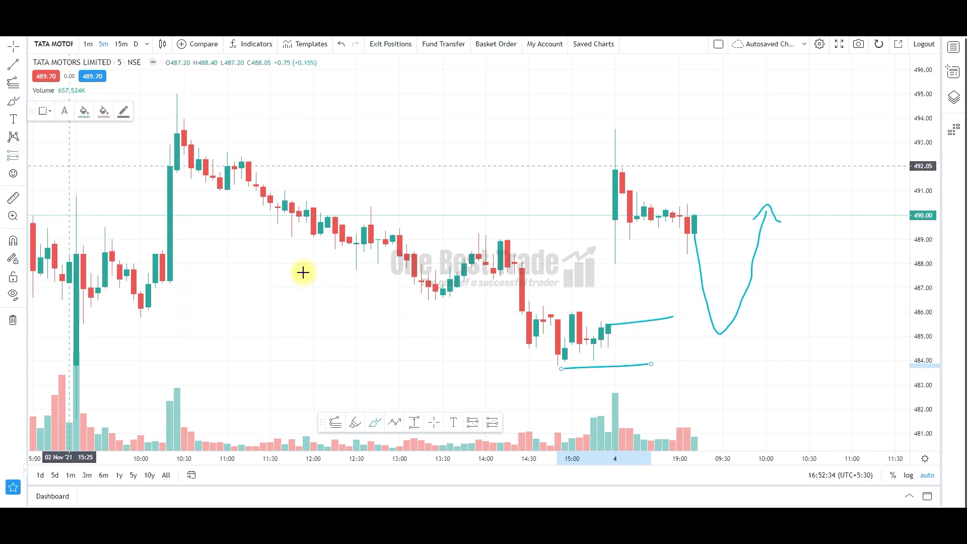
{"action": "left_click", "coordinate": [607, 324]}
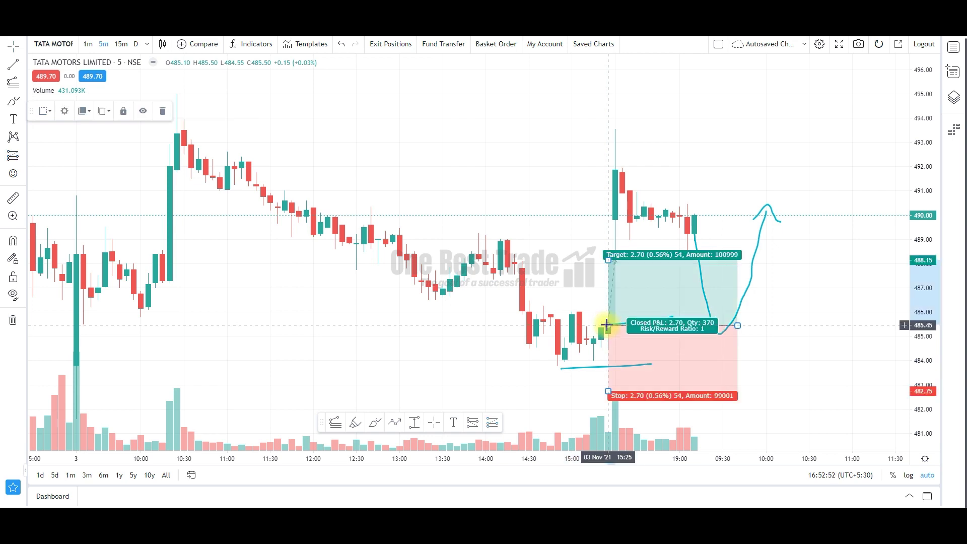
{"action": "left_click_drag", "start_coordinate": [607, 391], "coordinate": [607, 368]}
{"action": "left_click_drag", "start_coordinate": [609, 249], "coordinate": [615, 222]}
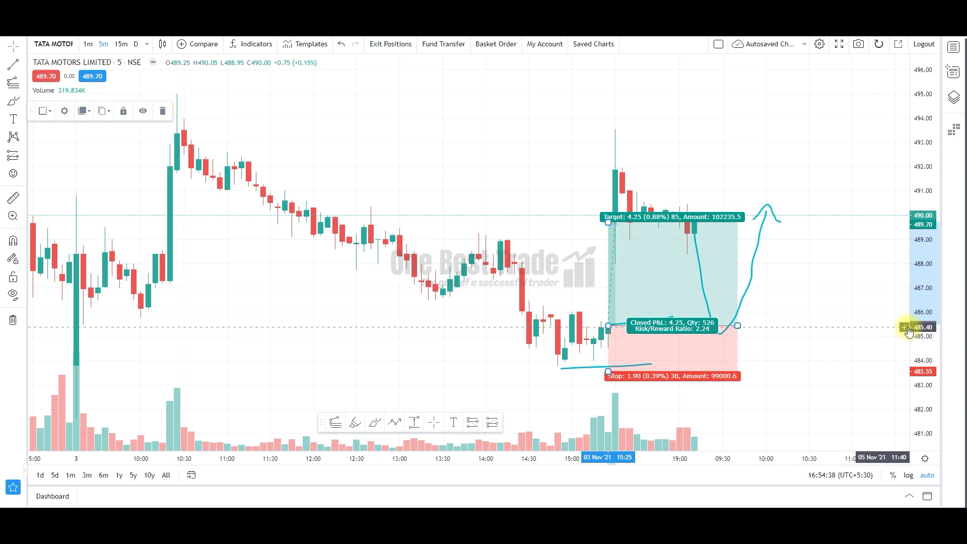
Start a buy limit order at 485.35 from the price scale
{"action": "left_click", "coordinate": [905, 328]}
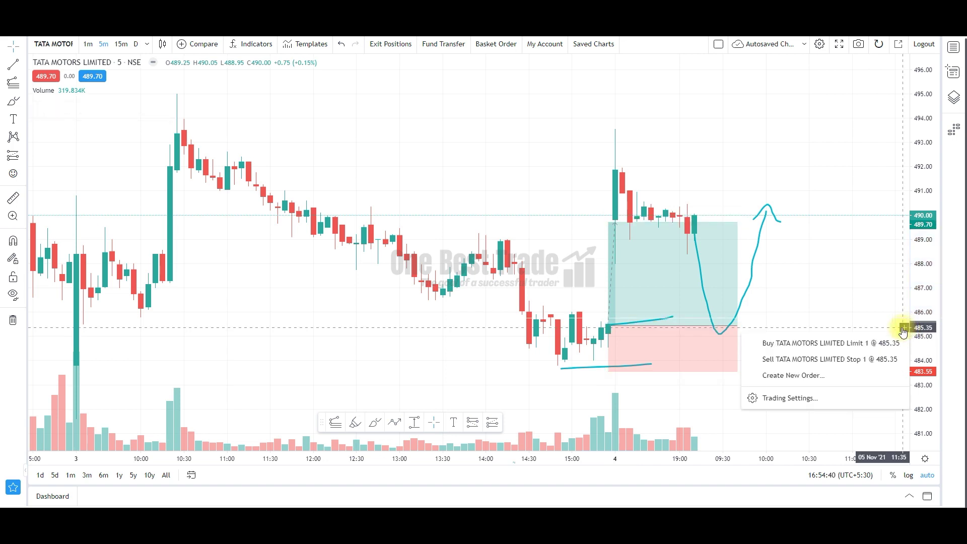
{"action": "left_click", "coordinate": [858, 344]}
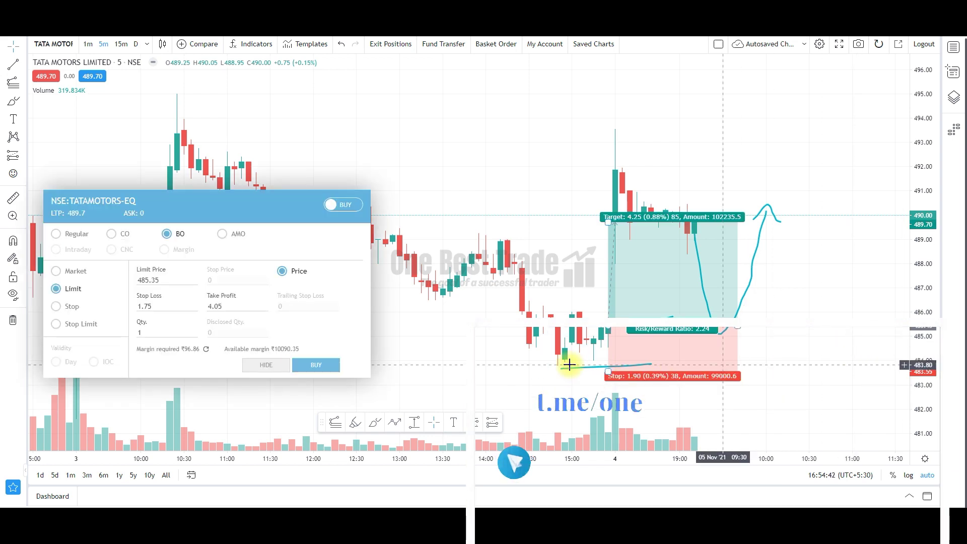
{"action": "left_click", "coordinate": [649, 344]}
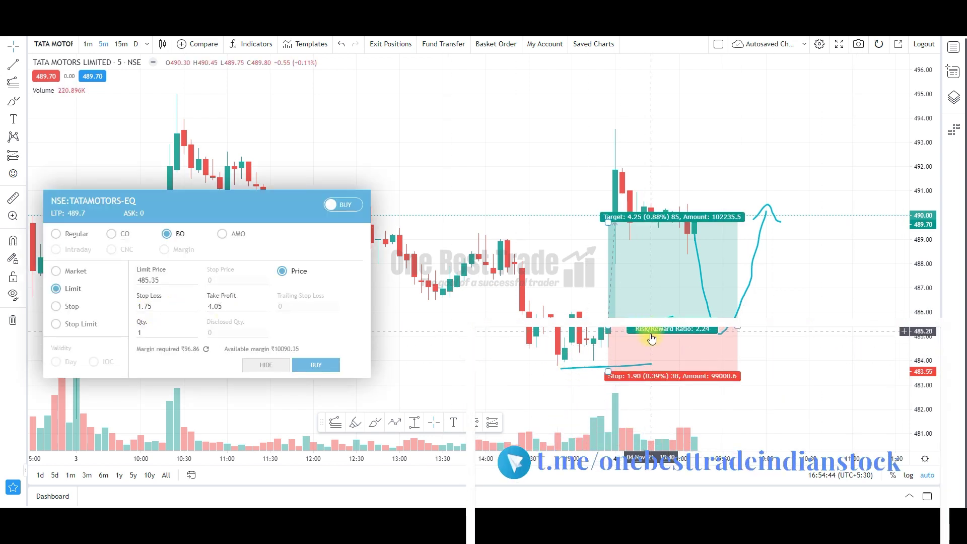
Enter bracket stop loss 1.90, take profit 4.25 and quantity 526, then send the buy
{"action": "double_click", "coordinate": [166, 308]}
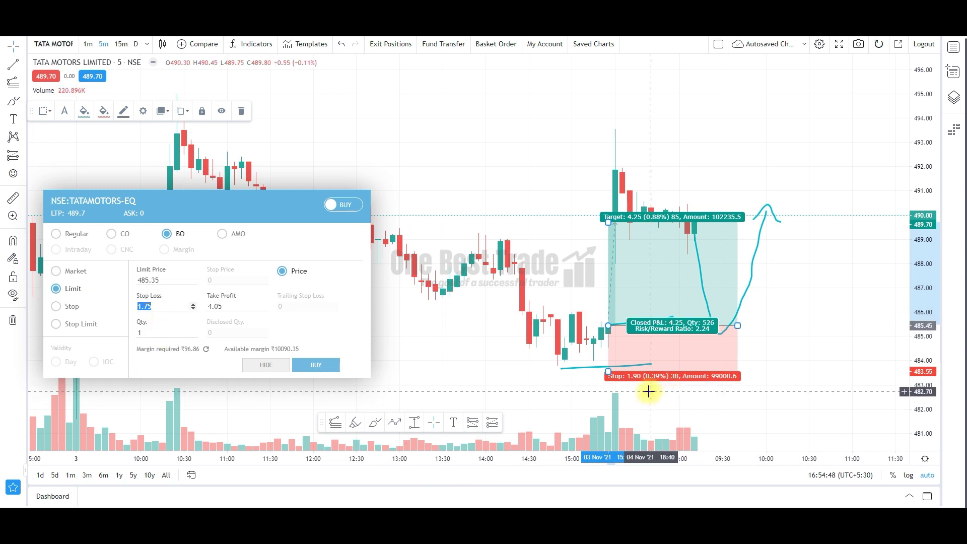
{"action": "type", "text": "1.90"}
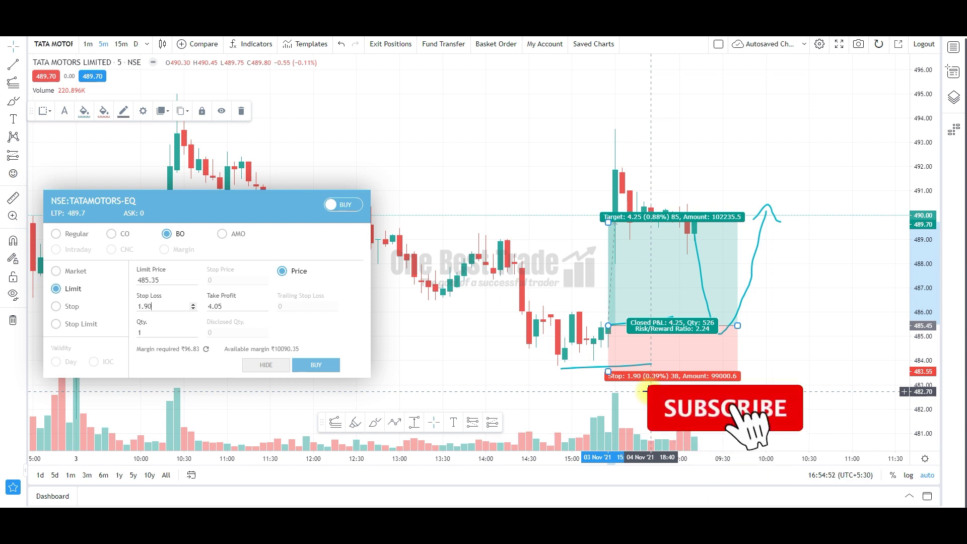
{"action": "left_click", "coordinate": [223, 307]}
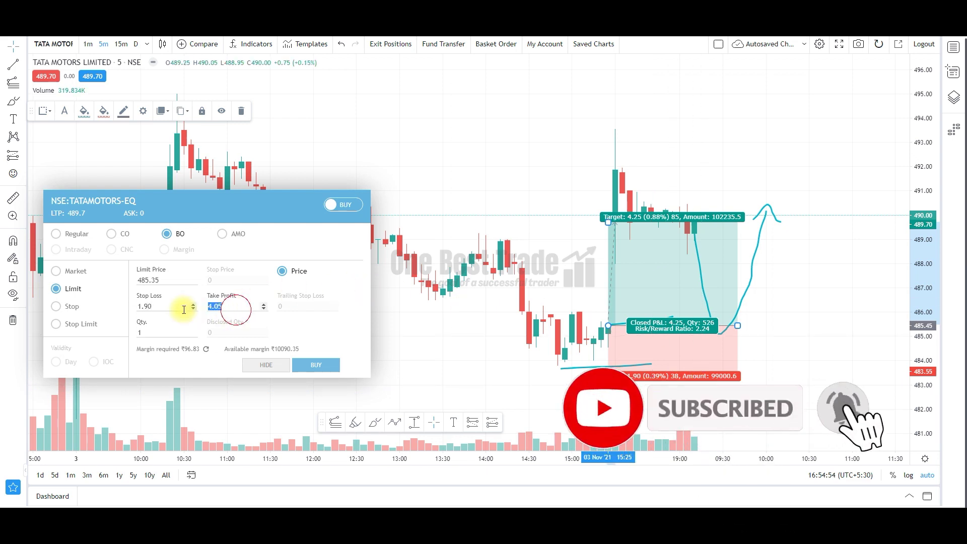
{"action": "type", "text": "4.25"}
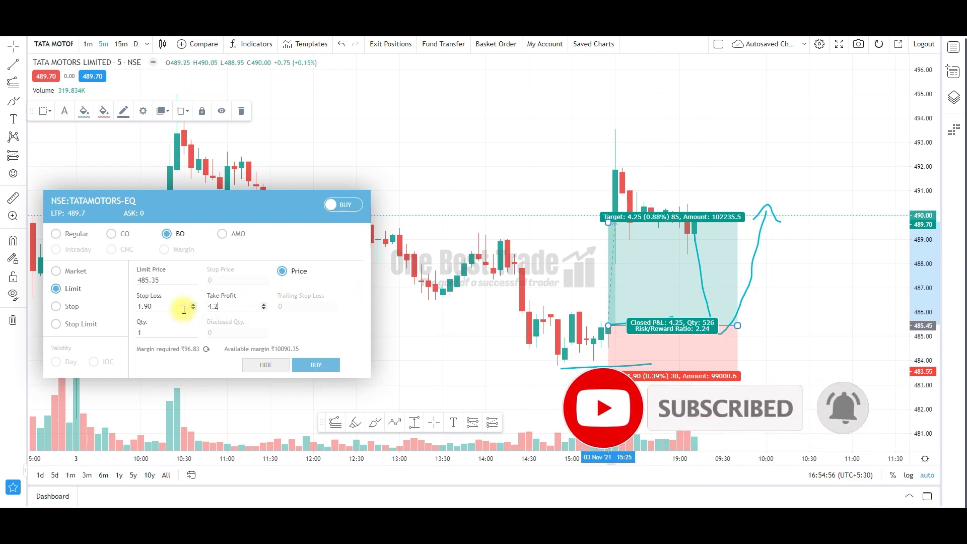
{"action": "left_click", "coordinate": [161, 335]}
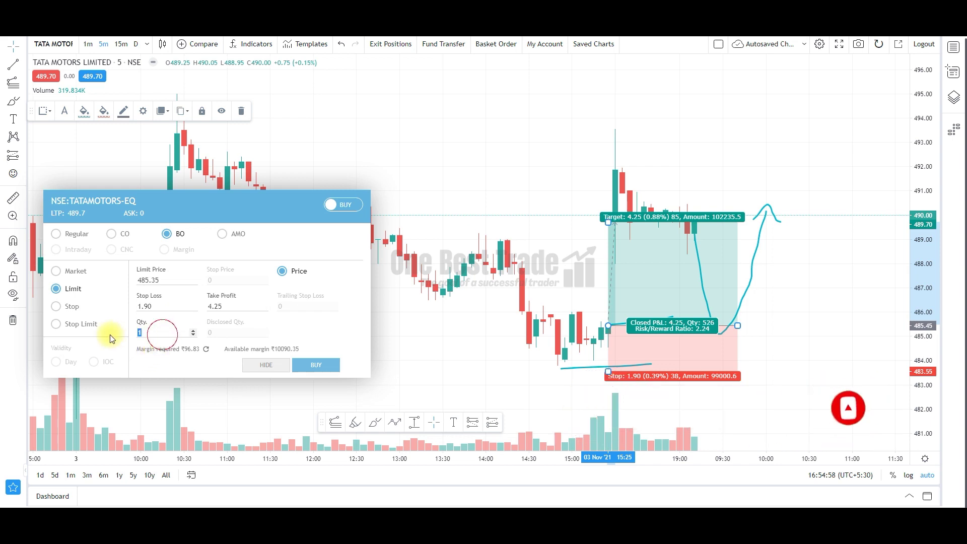
{"action": "type", "text": "526"}
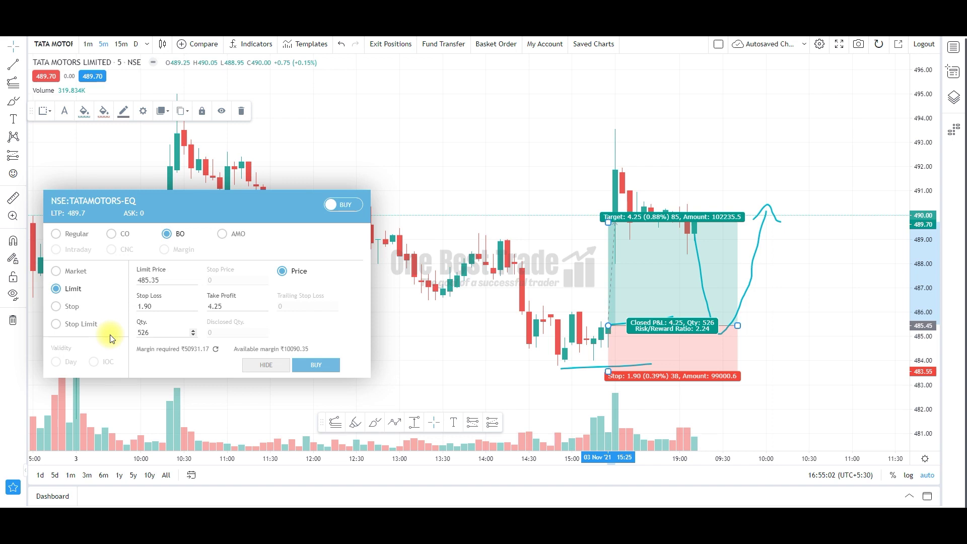
{"action": "left_click", "coordinate": [325, 366]}
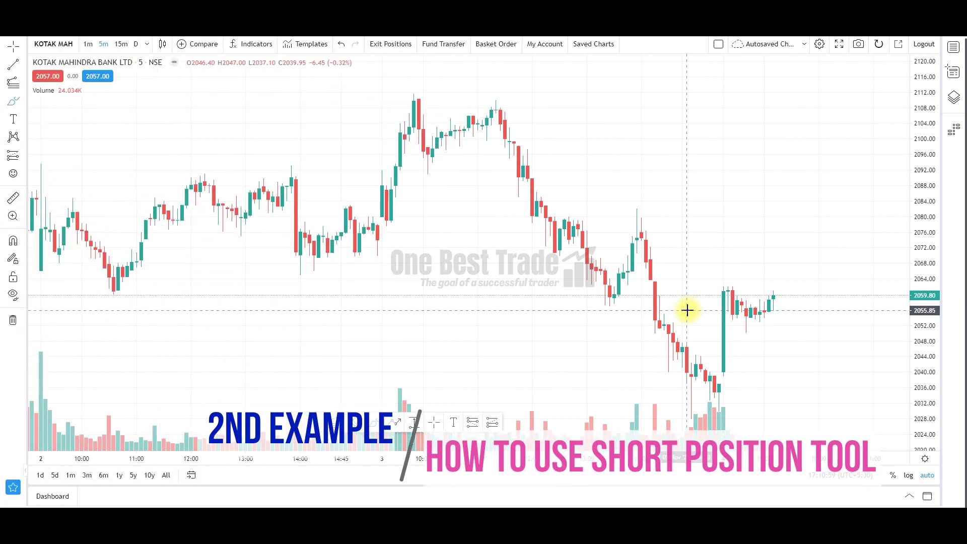
Draw horizontal curves near 2073 and 2082 on the Kotak chart
{"action": "left_click", "coordinate": [629, 244]}
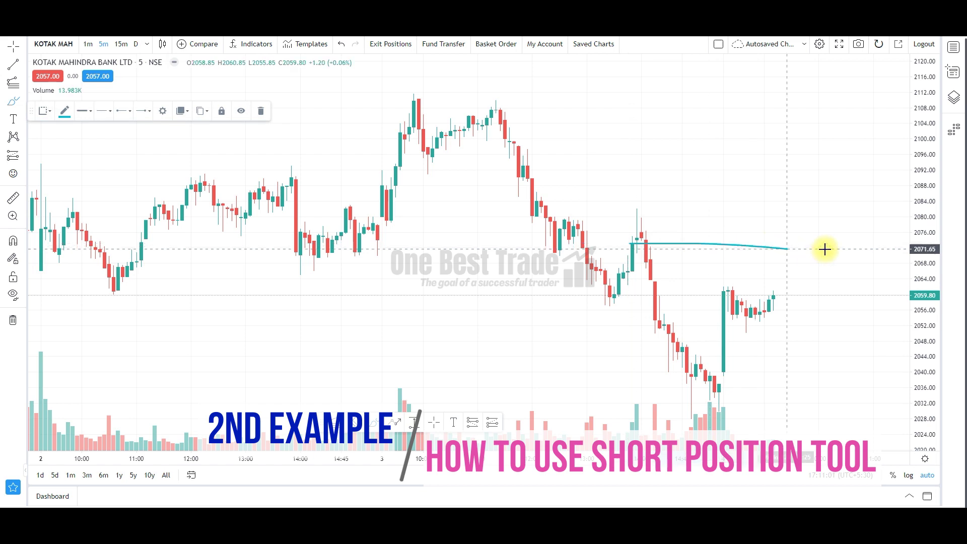
{"action": "left_click", "coordinate": [859, 241]}
{"action": "left_click", "coordinate": [629, 205]}
{"action": "left_click", "coordinate": [837, 208]}
Sketch a projected rise to about 2075, a drop, and a small upturn near 2050
{"action": "left_click", "coordinate": [785, 304]}
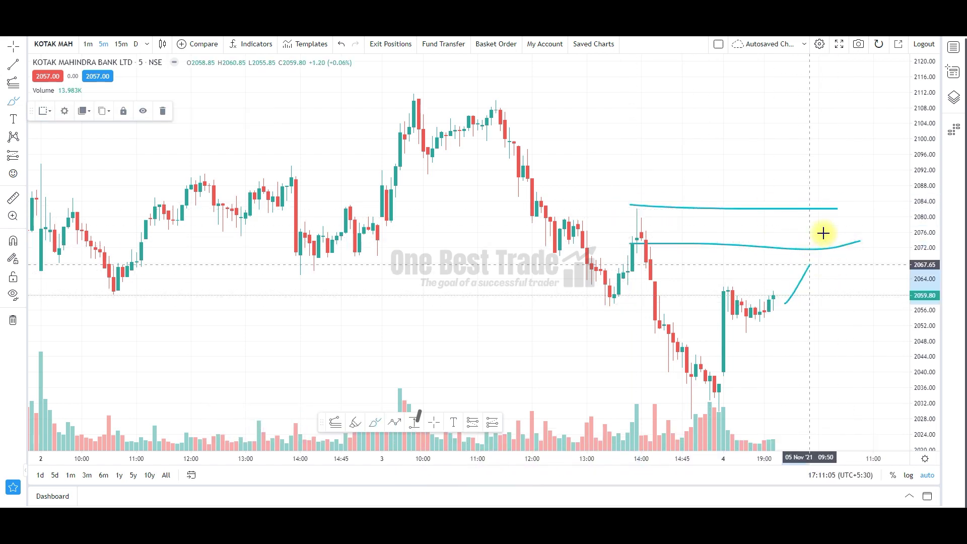
{"action": "left_click", "coordinate": [823, 237]}
{"action": "left_click", "coordinate": [855, 321]}
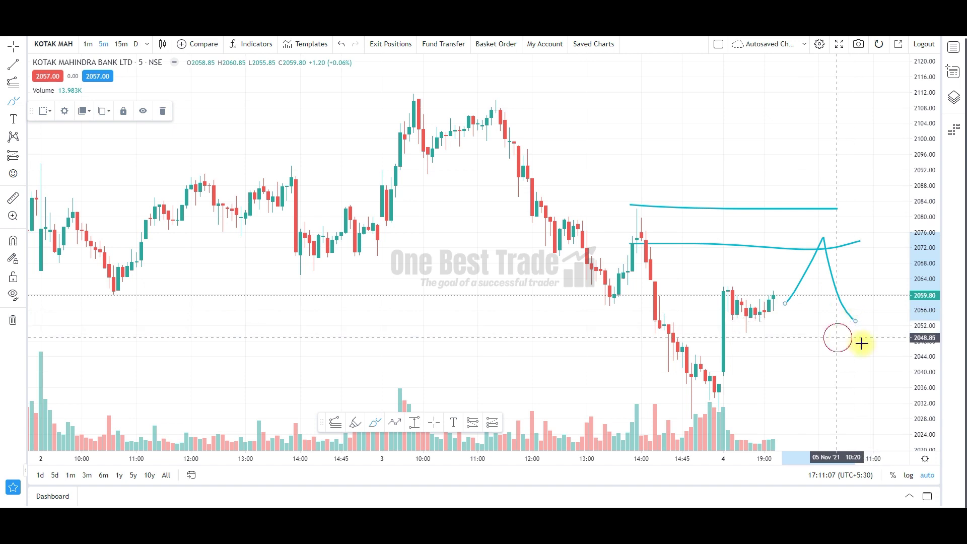
{"action": "left_click", "coordinate": [838, 338]}
{"action": "left_click", "coordinate": [864, 303]}
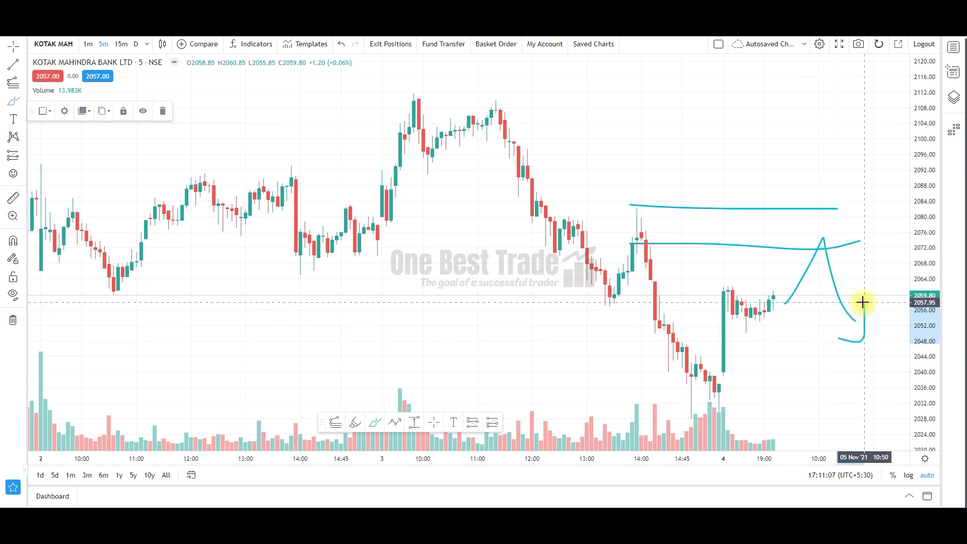
{"action": "left_click", "coordinate": [857, 332]}
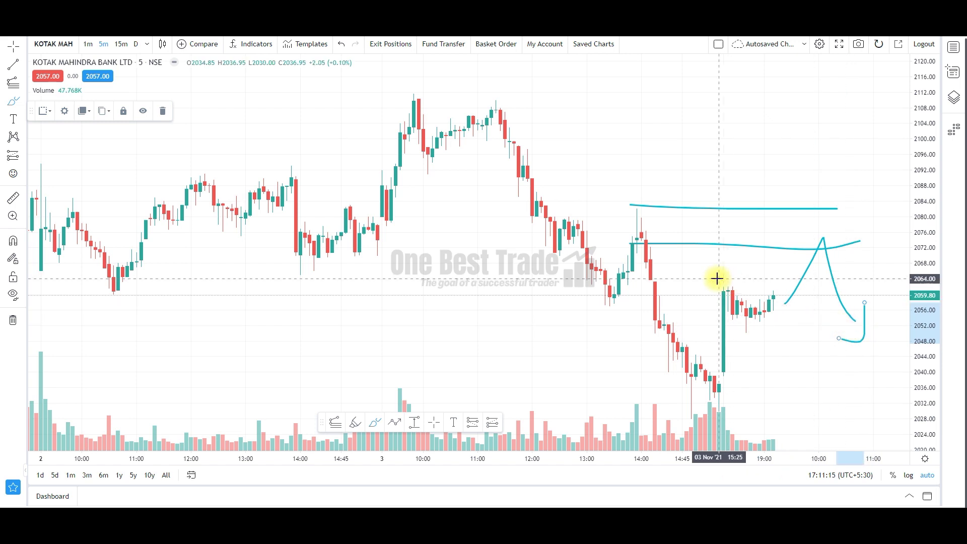
Place a short position at 2074.15 with an 8.25 stop and 20.65 target, risk/reward 2.5
{"action": "left_click", "coordinate": [23, 156]}
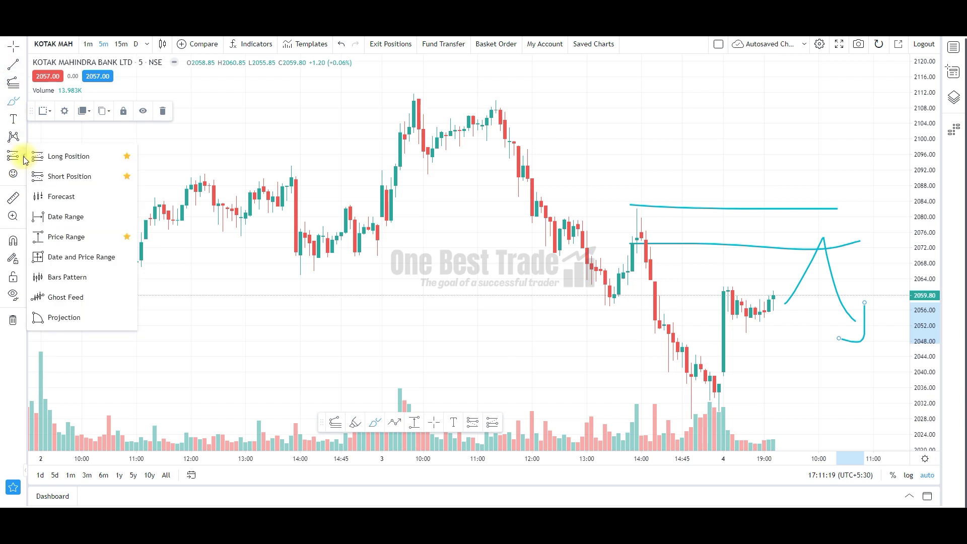
{"action": "left_click", "coordinate": [50, 177]}
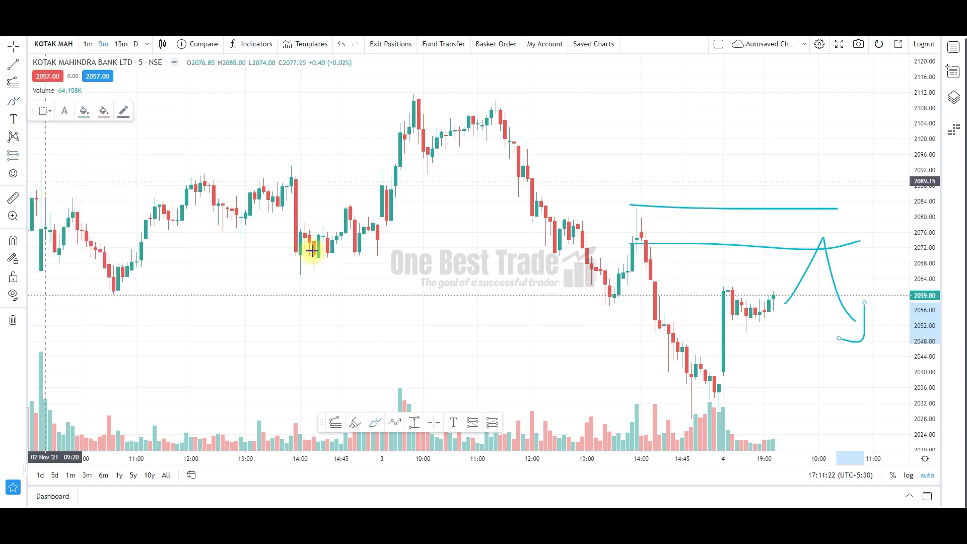
{"action": "left_click", "coordinate": [645, 240]}
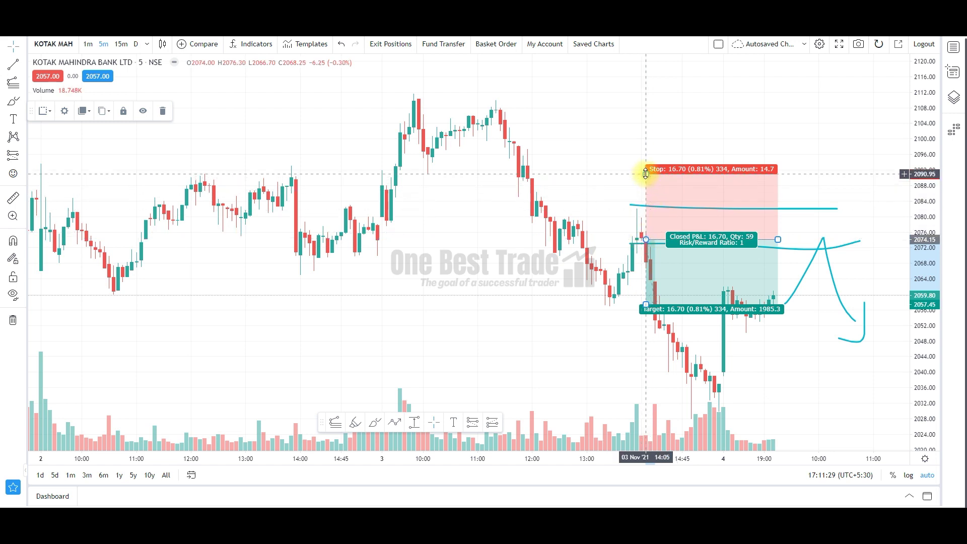
{"action": "left_click_drag", "start_coordinate": [645, 173], "coordinate": [627, 207]}
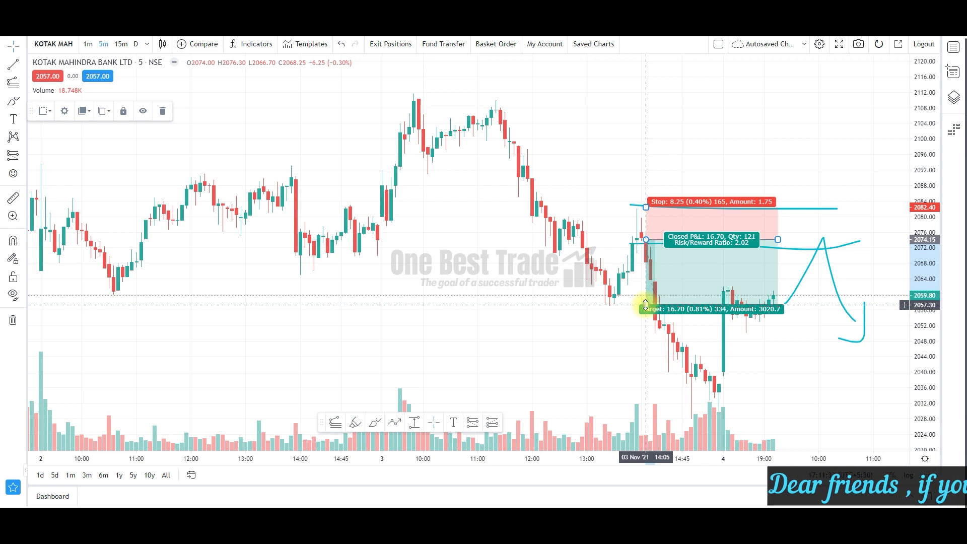
{"action": "left_click_drag", "start_coordinate": [646, 306], "coordinate": [646, 319]}
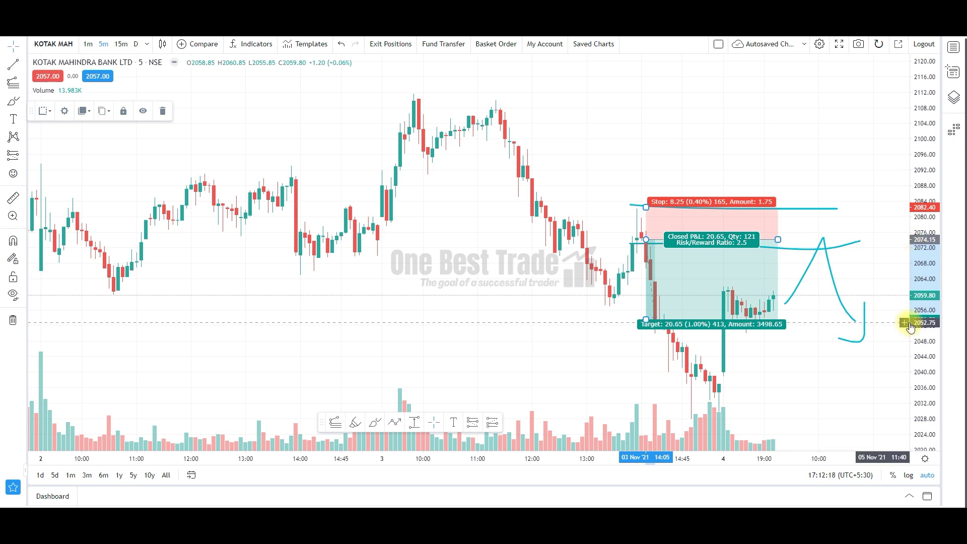
{"action": "left_click", "coordinate": [763, 221]}
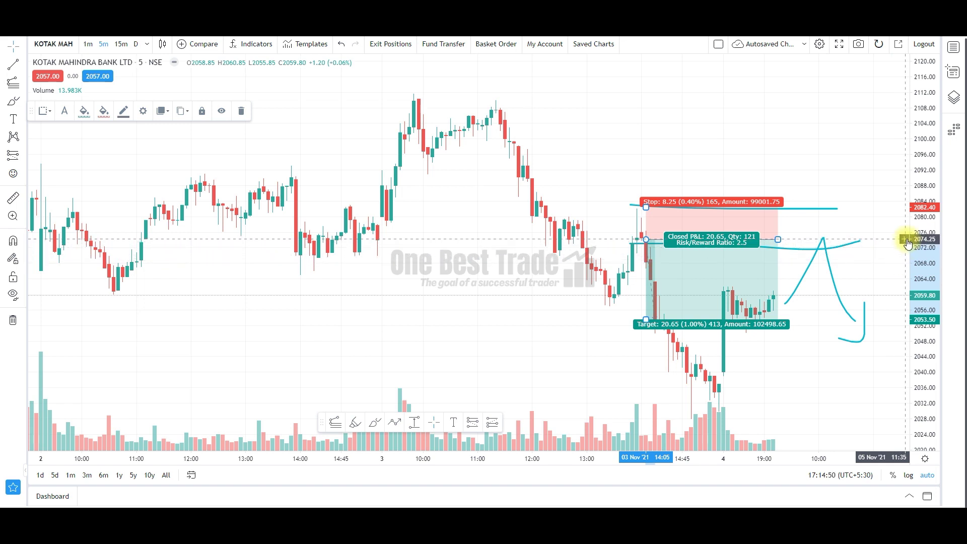
Set up a sell limit bracket order at 2074.25: stop loss 8.25, take profit 20.65, quantity 121
{"action": "left_click", "coordinate": [905, 240]}
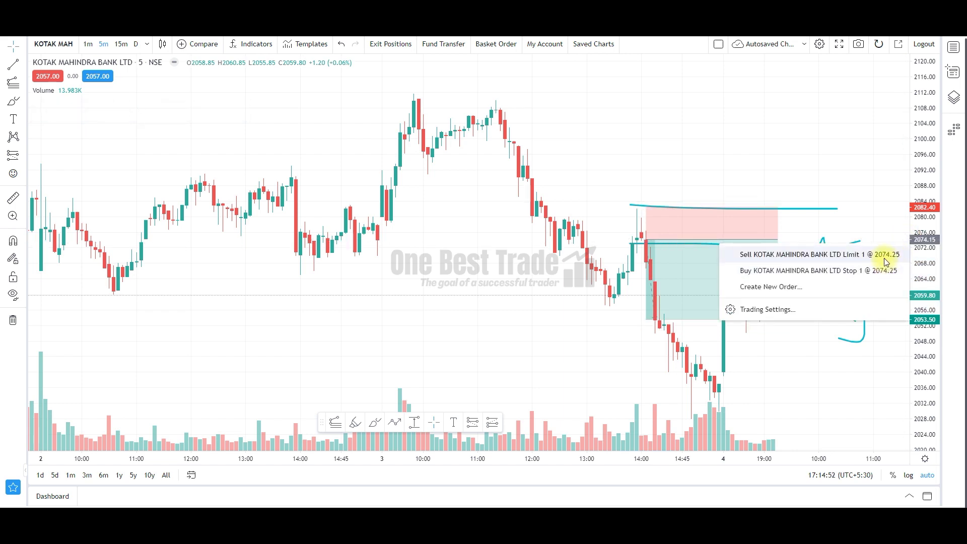
{"action": "left_click", "coordinate": [887, 255]}
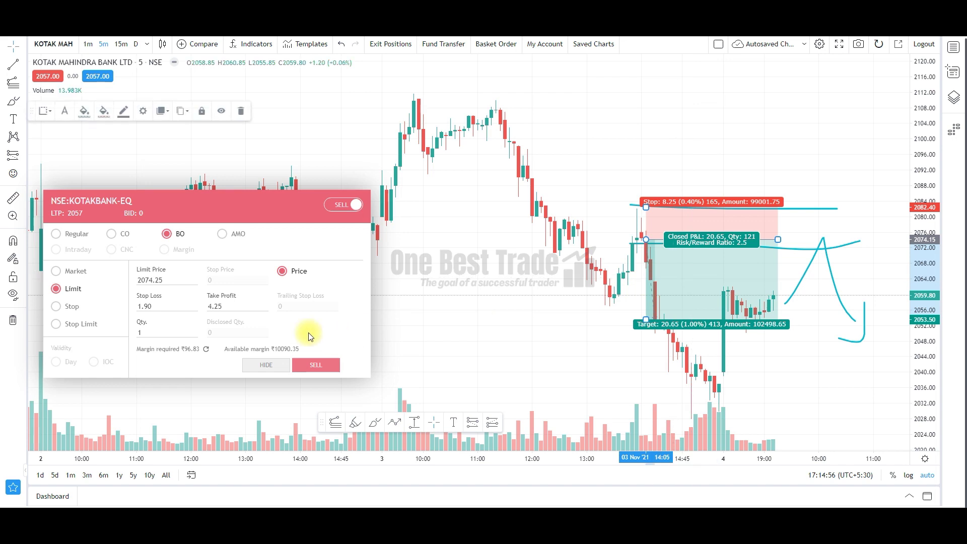
{"action": "double_click", "coordinate": [157, 306]}
{"action": "type", "text": "8.25"}
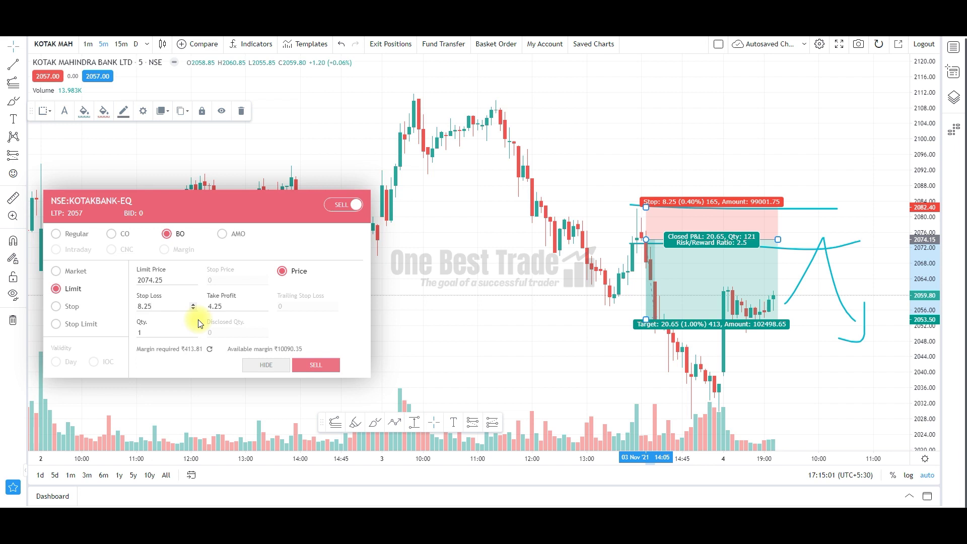
{"action": "key", "text": "Tab"}
{"action": "type", "text": "20.65"}
{"action": "double_click", "coordinate": [184, 332]}
{"action": "type", "text": "121"}
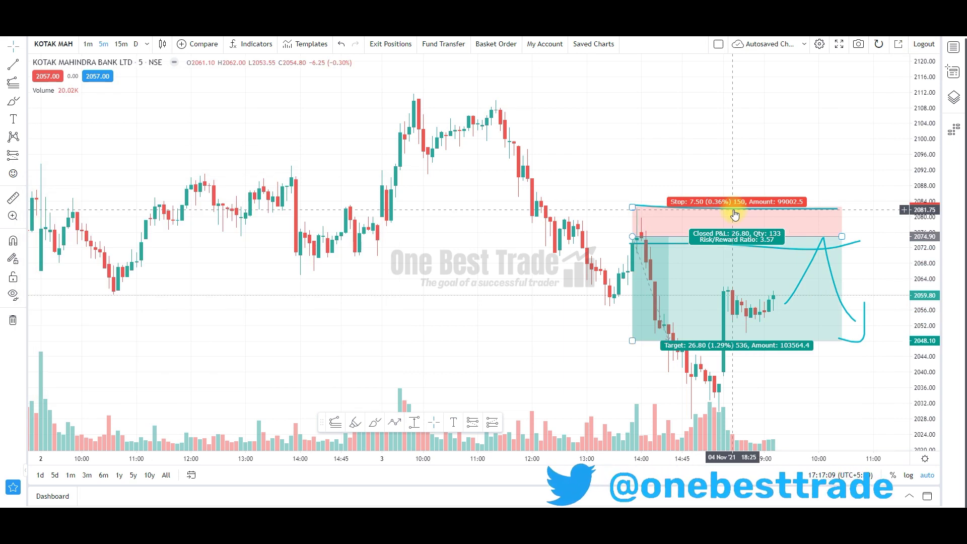
Open the short position's settings and try risk values of 2 % and 5000 INR
{"action": "left_click", "coordinate": [740, 222]}
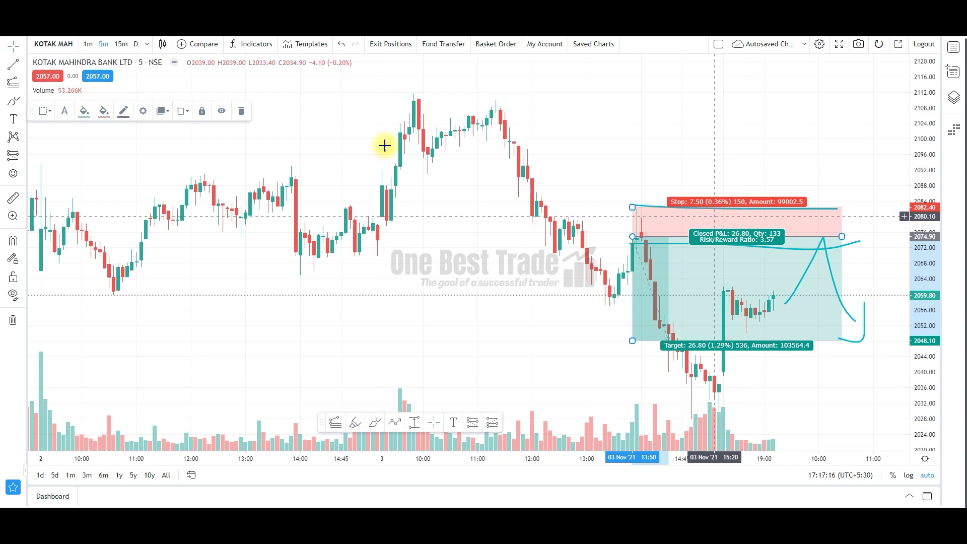
{"action": "left_click", "coordinate": [144, 113]}
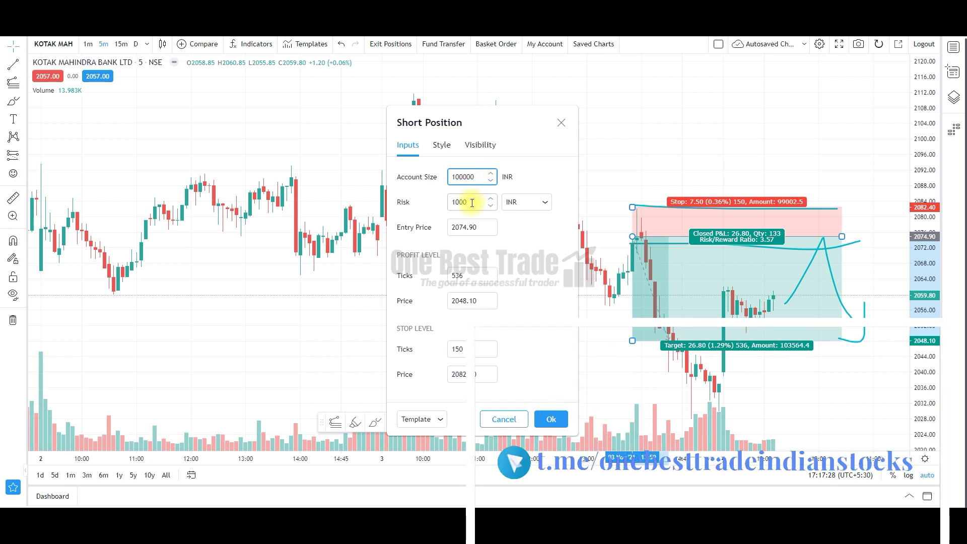
{"action": "left_click", "coordinate": [544, 204]}
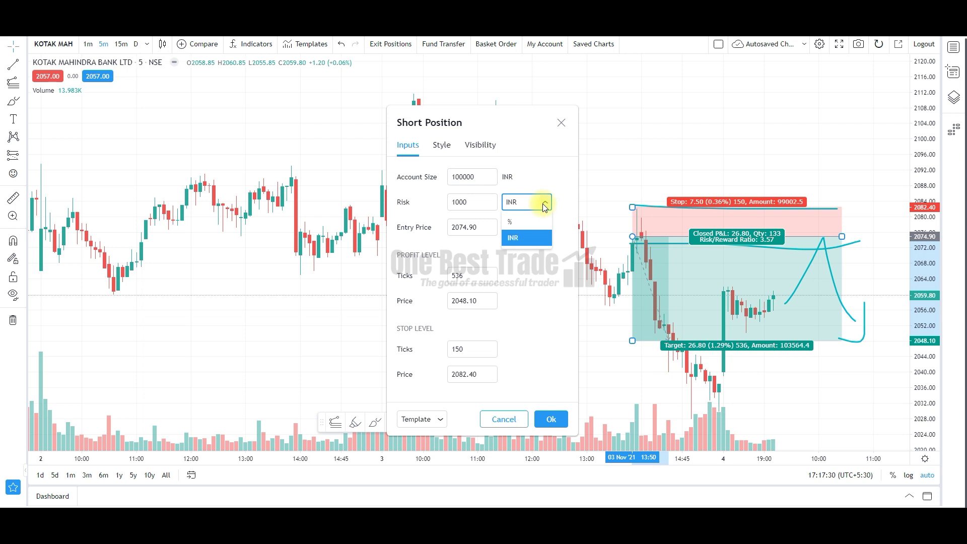
{"action": "left_click", "coordinate": [517, 222]}
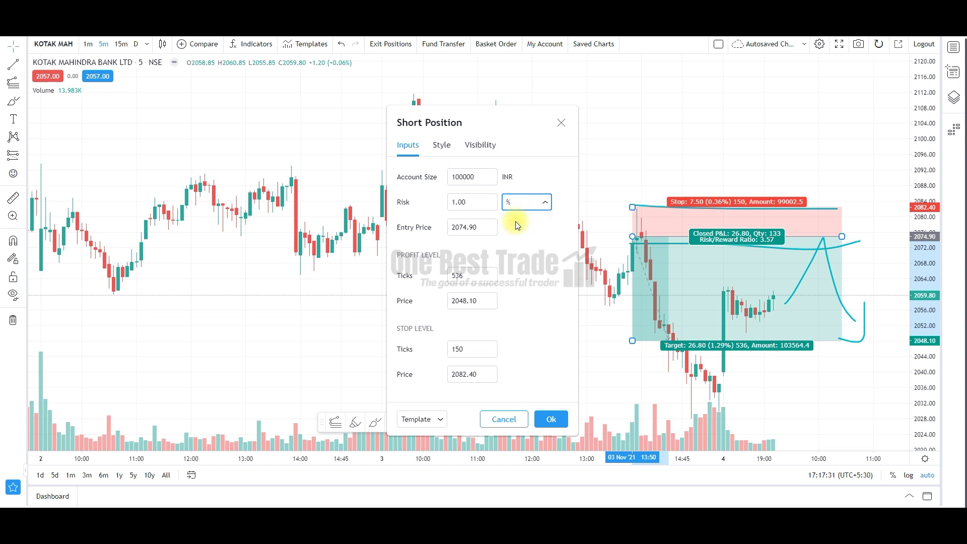
{"action": "left_click", "coordinate": [463, 201]}
{"action": "key", "text": "ctrl+a"}
{"action": "type", "text": "2"}
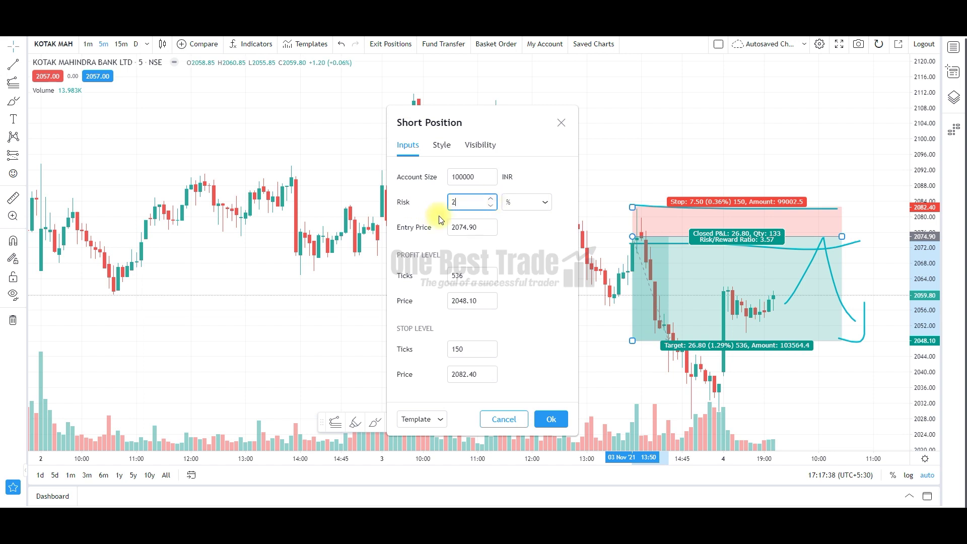
{"action": "left_click", "coordinate": [544, 203]}
{"action": "left_click", "coordinate": [524, 238]}
{"action": "double_click", "coordinate": [479, 202]}
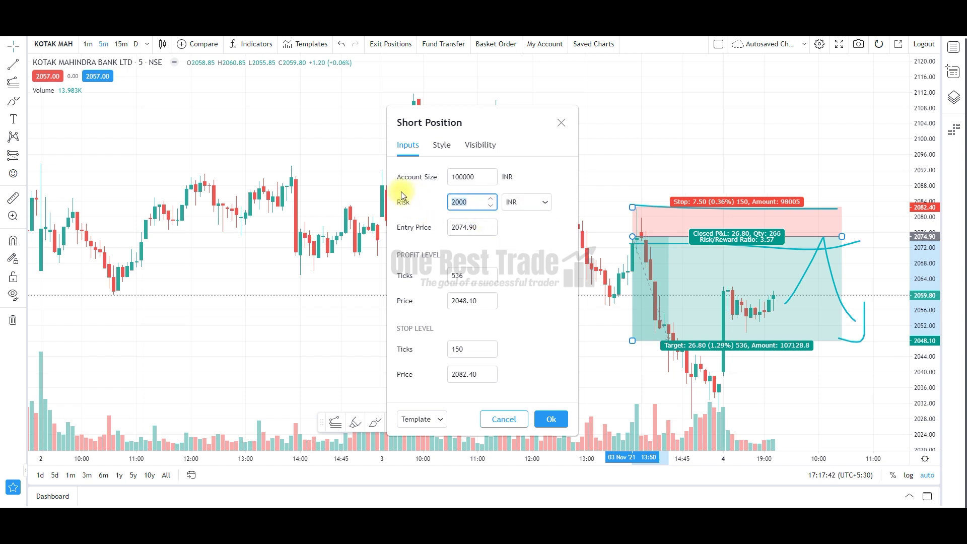
{"action": "type", "text": "5000"}
{"action": "left_click", "coordinate": [481, 176]}
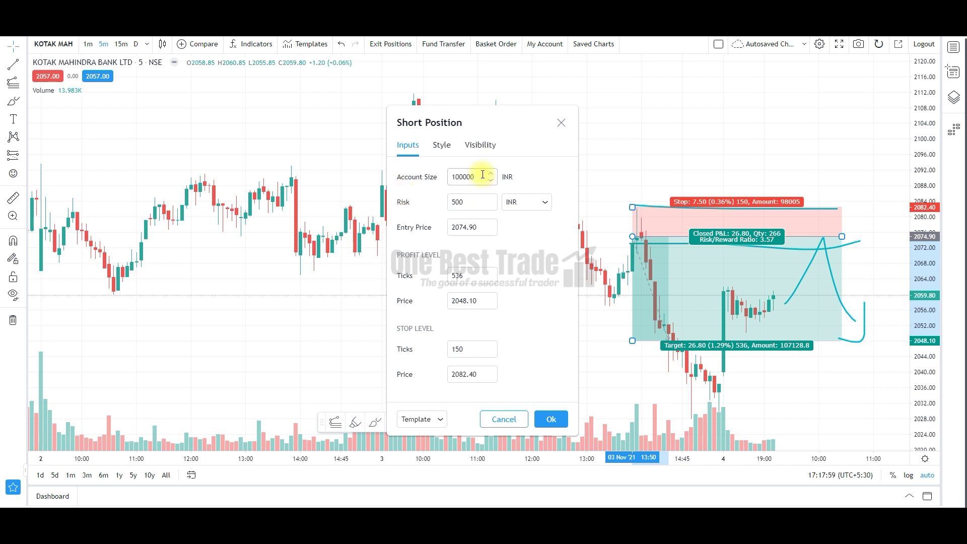
Set the account size to 5000 and the risk to 1 %
{"action": "left_click_drag", "start_coordinate": [480, 176], "coordinate": [398, 178]}
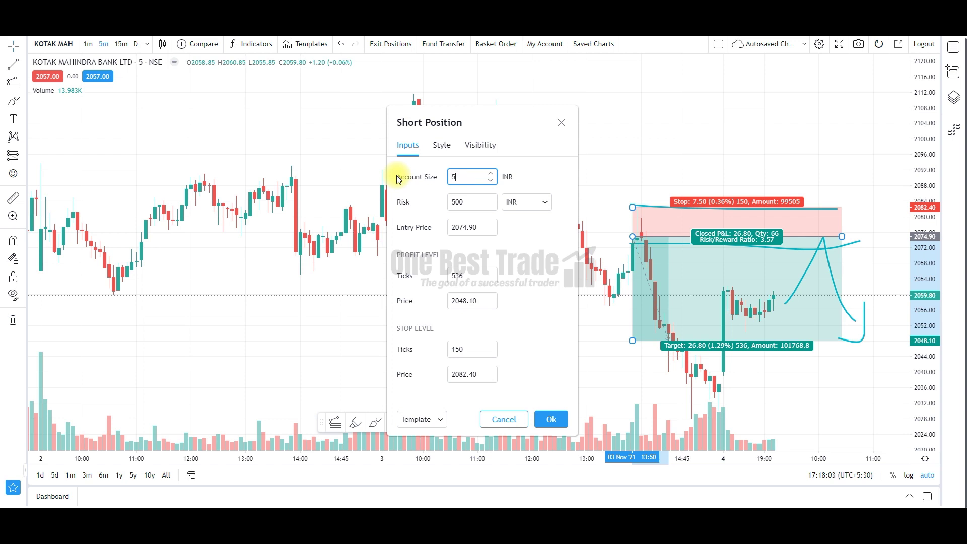
{"action": "type", "text": "500"}
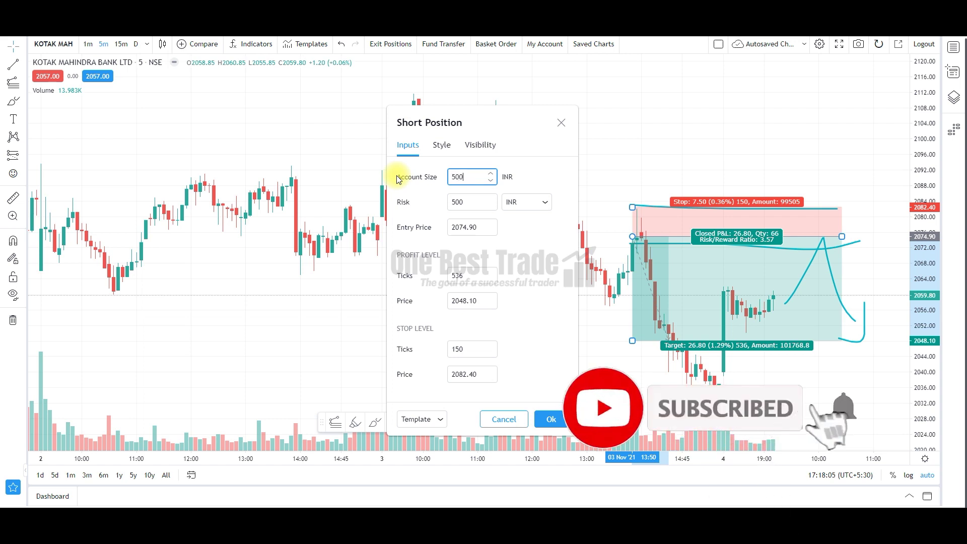
{"action": "type", "text": "0"}
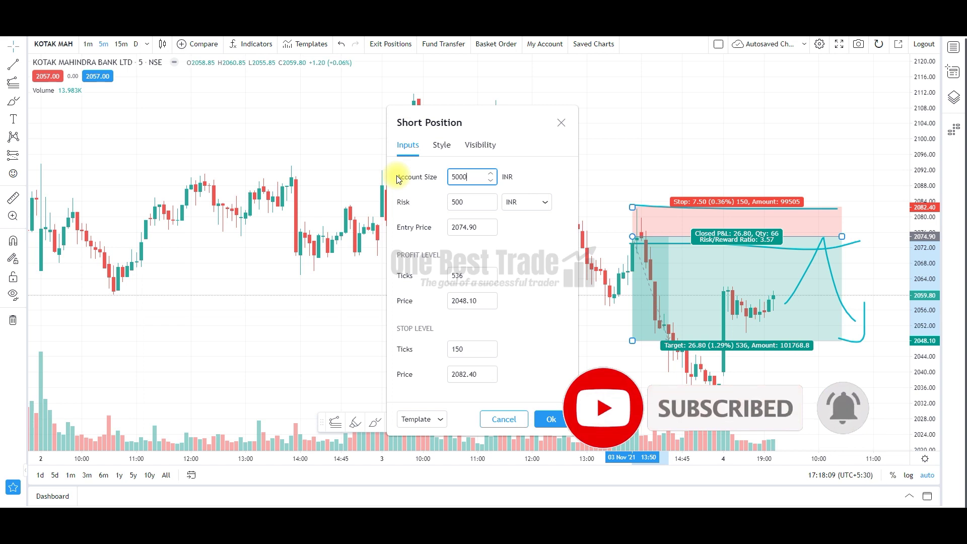
{"action": "left_click", "coordinate": [526, 202]}
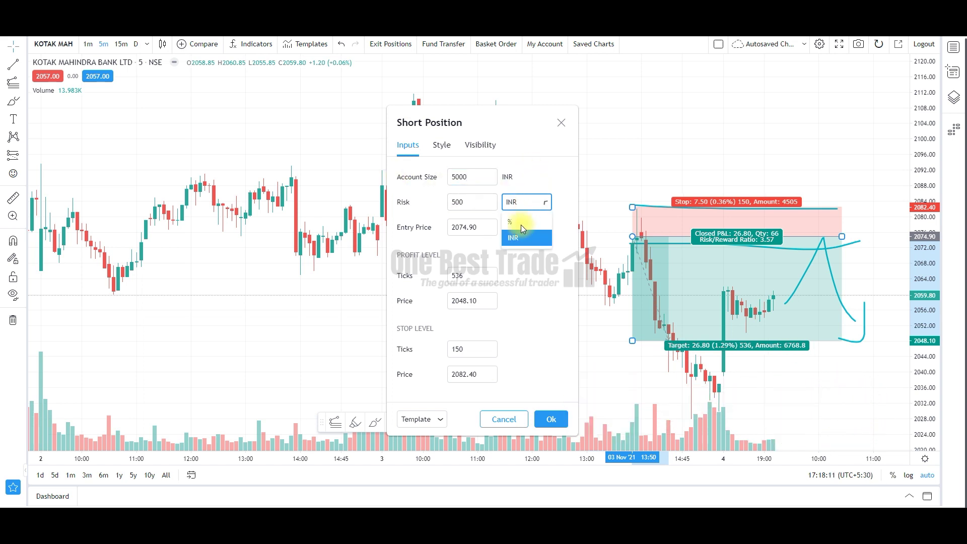
{"action": "left_click", "coordinate": [521, 224]}
{"action": "double_click", "coordinate": [461, 202]}
{"action": "type", "text": "1"}
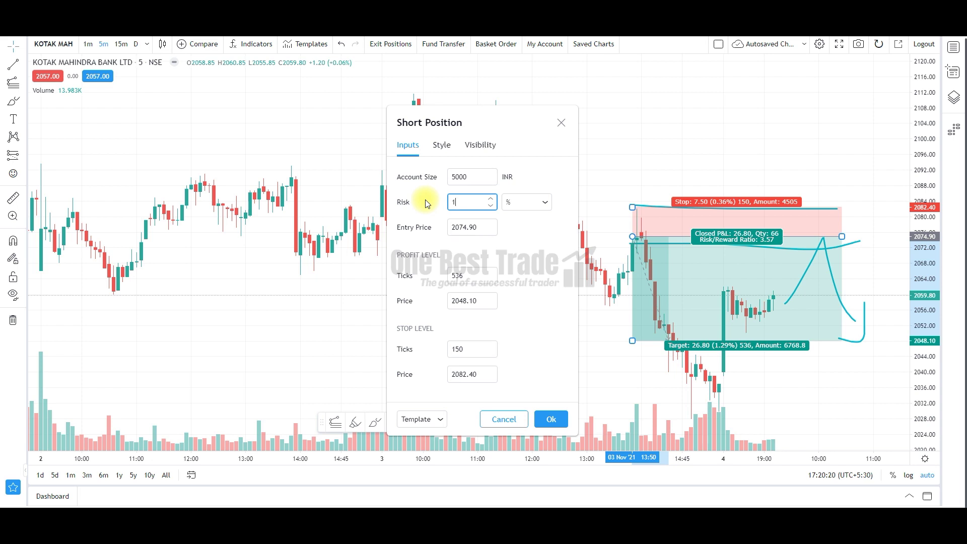
Toggle Compact stats mode on and off in the Style tab, then close the settings
{"action": "left_click", "coordinate": [442, 145]}
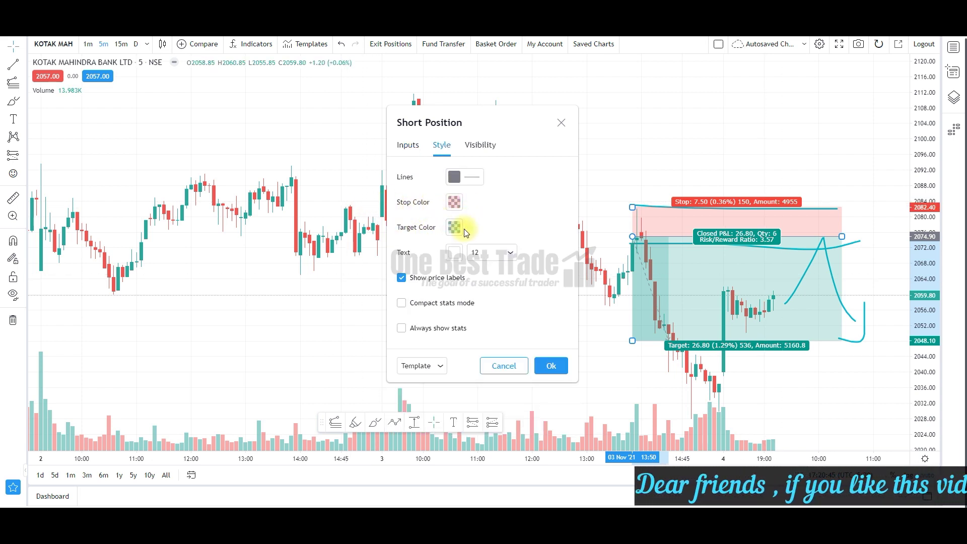
{"action": "left_click", "coordinate": [401, 303]}
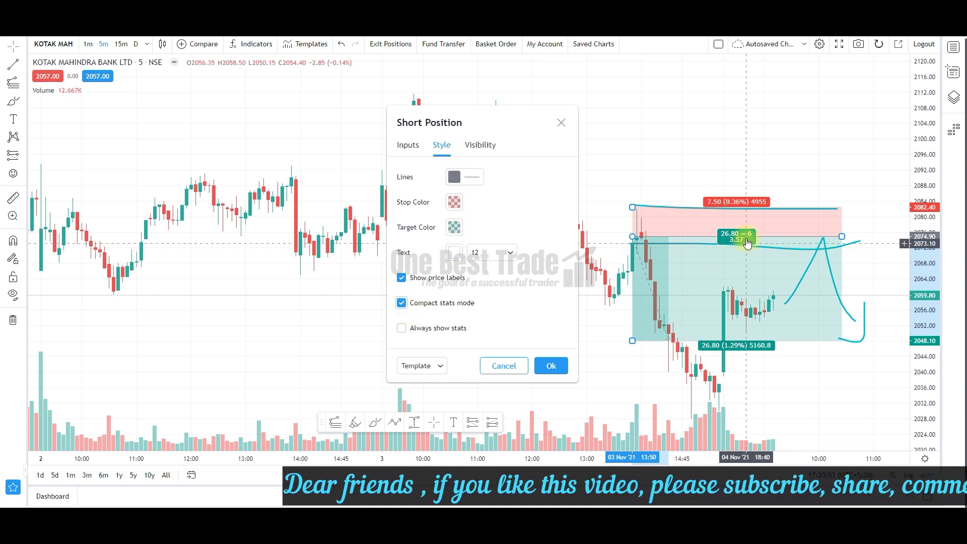
{"action": "left_click", "coordinate": [438, 303]}
{"action": "left_click", "coordinate": [551, 365]}
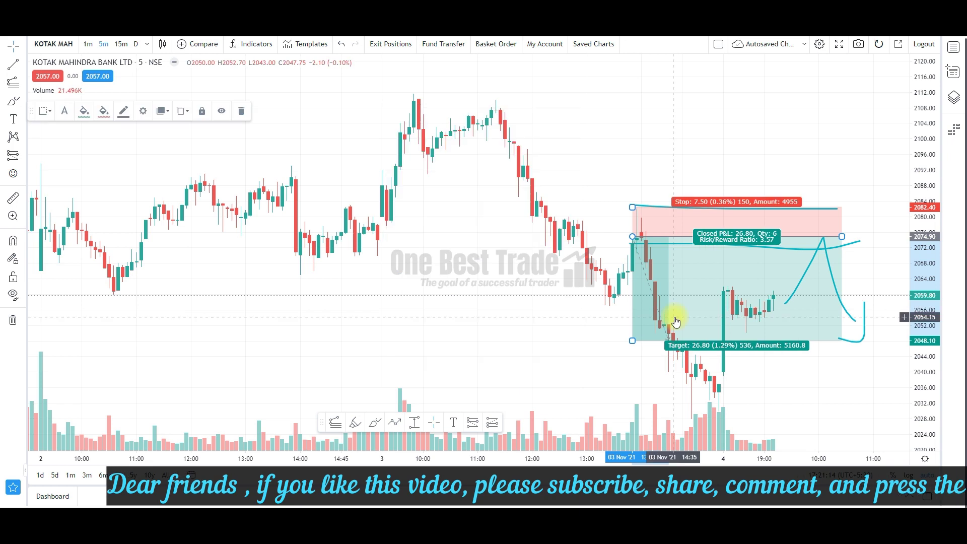